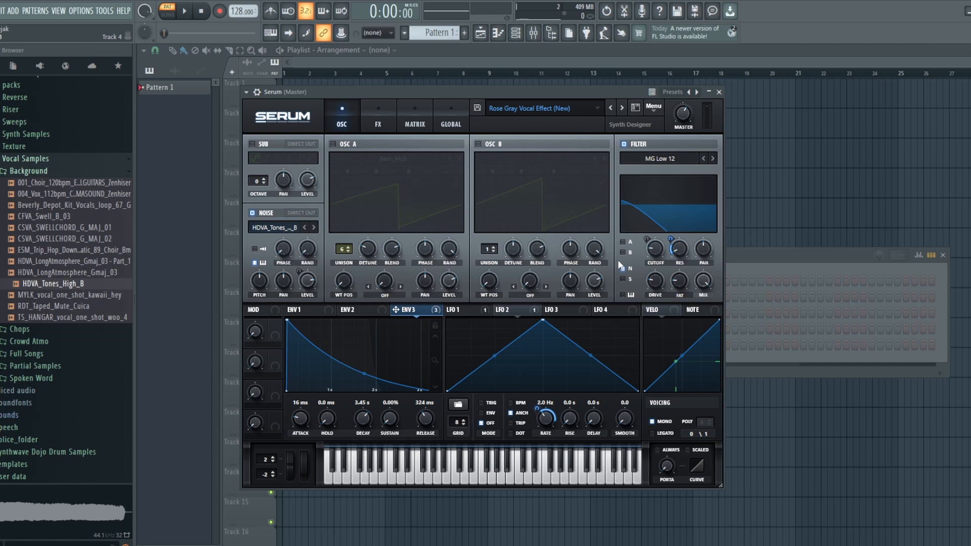
Examine the shapes of Env 1, Env 2 and Env 3 and the list of destinations Env 3 modulates.
click(47, 285)
click(306, 312)
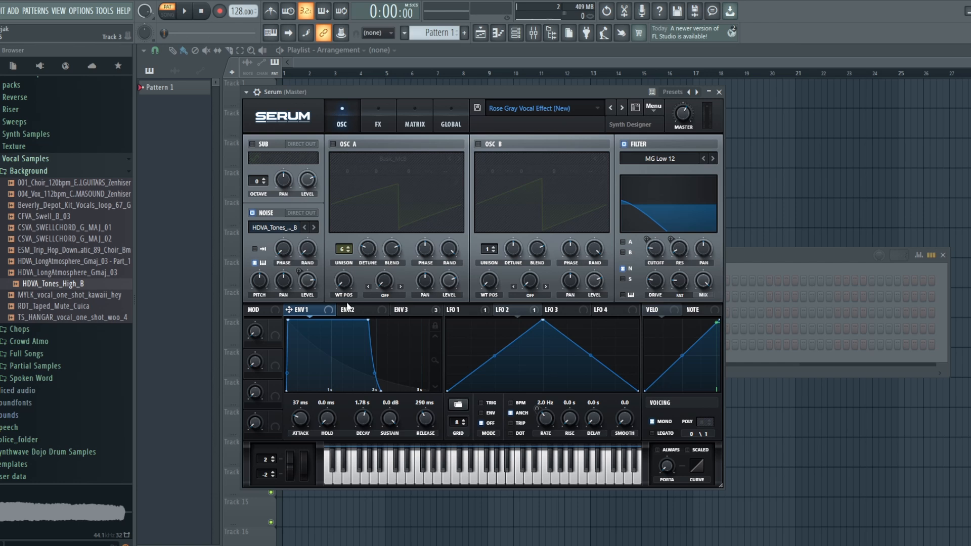
click(383, 310)
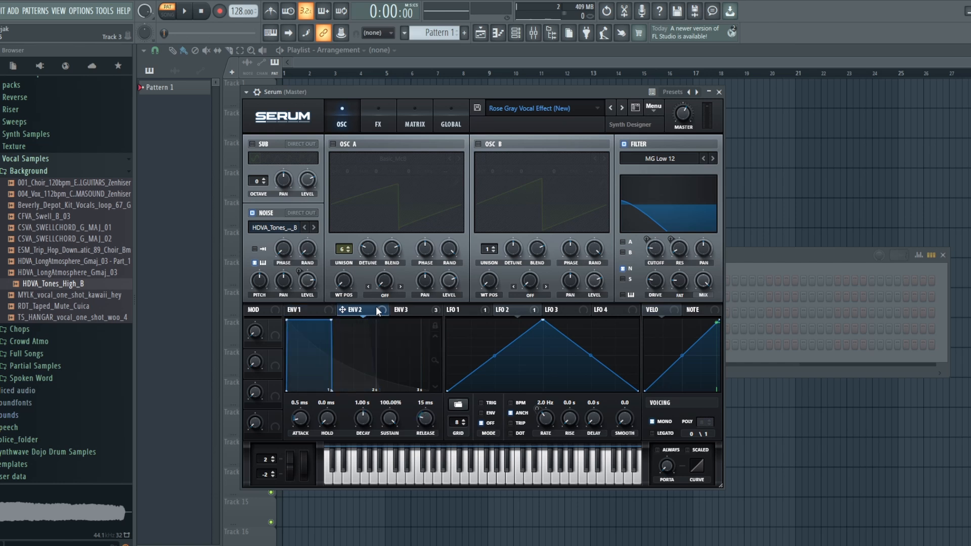
click(416, 310)
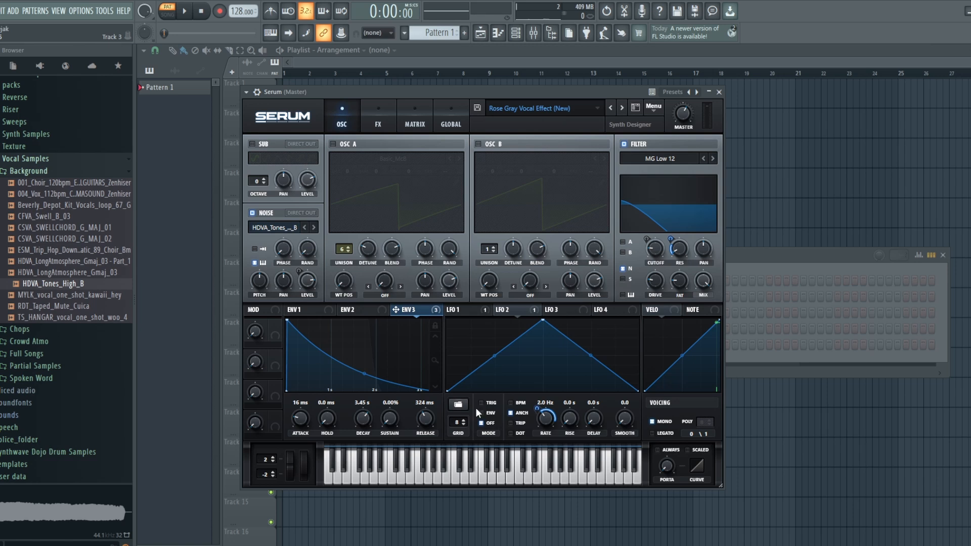
right_click(418, 314)
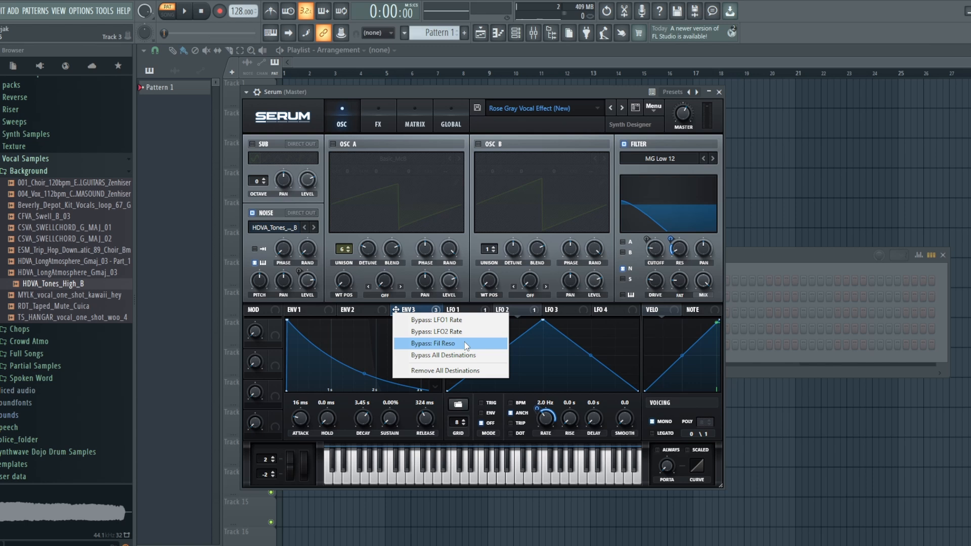
click(553, 291)
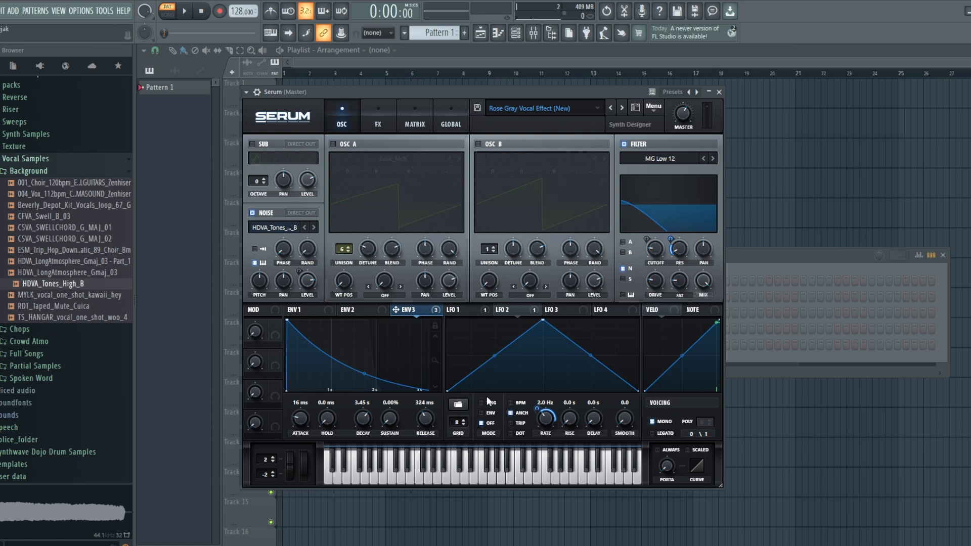
Inspect the LFO 2 curve options, display the LFO 1 curve and audition a note.
right_click(484, 377)
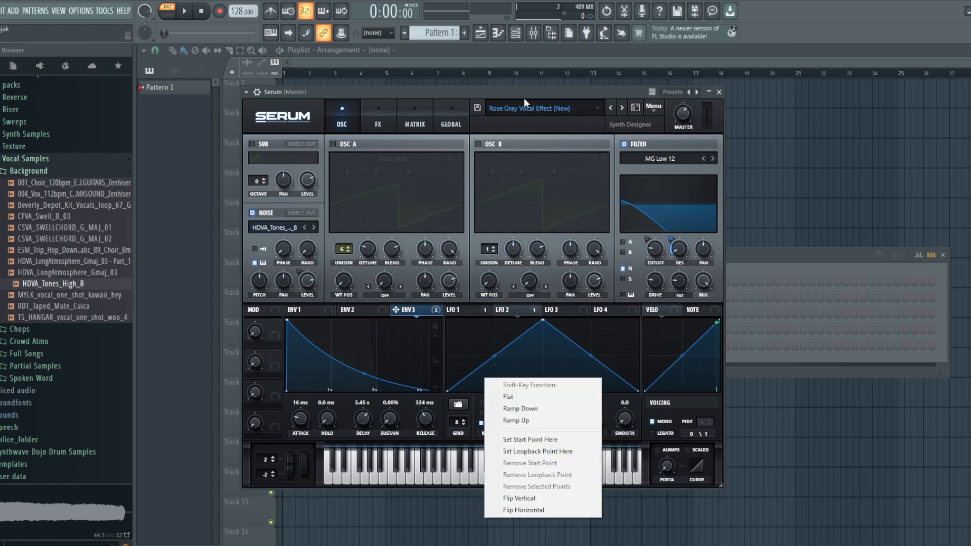
click(520, 409)
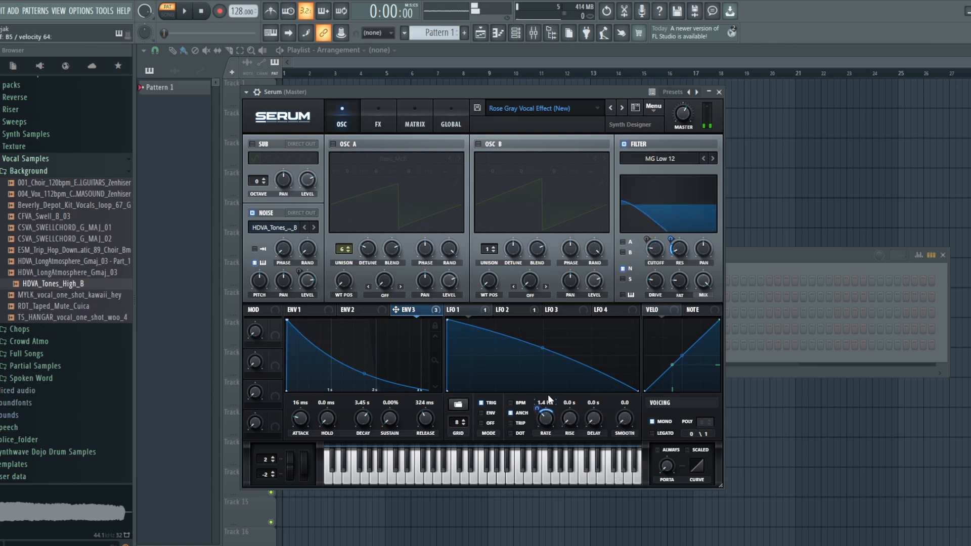
click(555, 456)
Try Env 3 with its sustain at 100%, return it to 0%, and compare its shape with Env 1.
drag(387, 416, 405, 298)
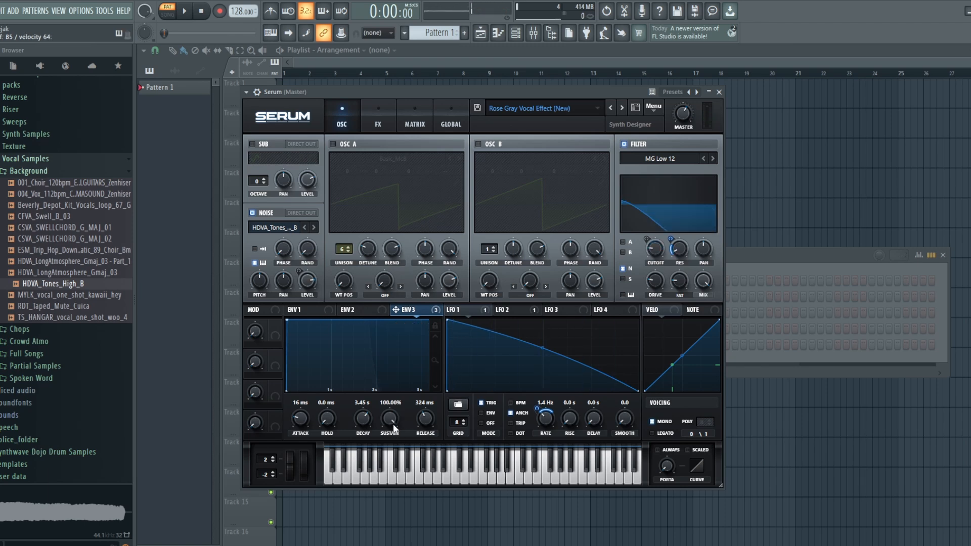
drag(393, 423, 397, 443)
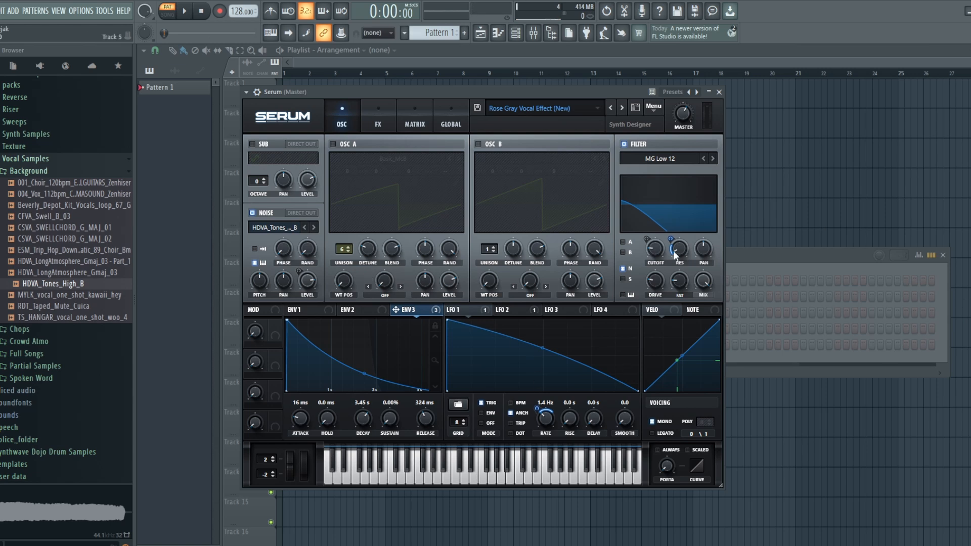
click(311, 311)
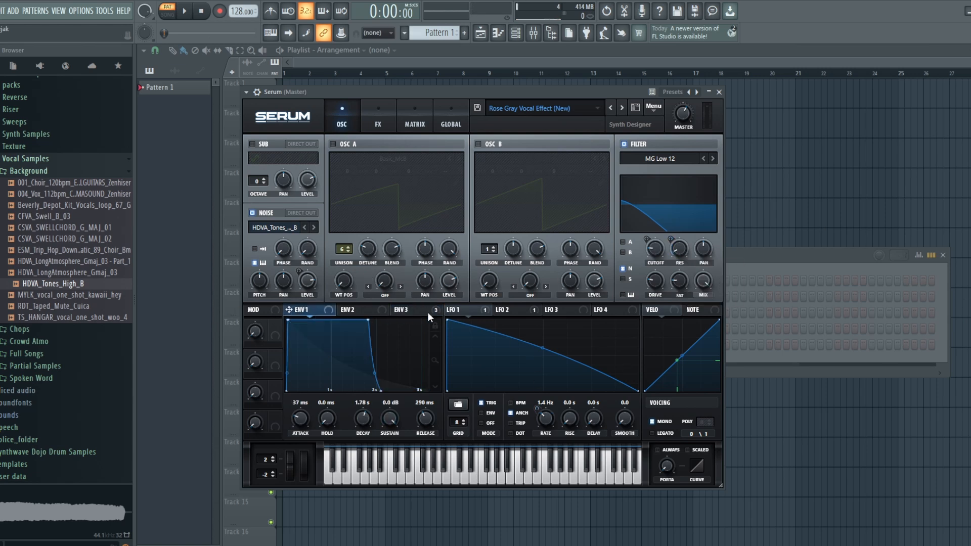
click(424, 312)
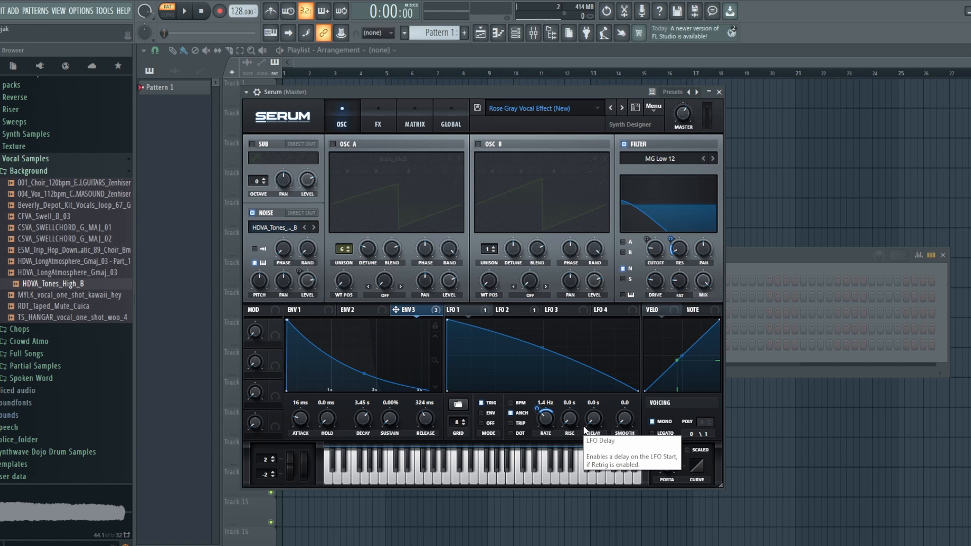
Try BPM sync on LFO 1, restore its free-running rate in Hz, and display LFO 2.
click(511, 403)
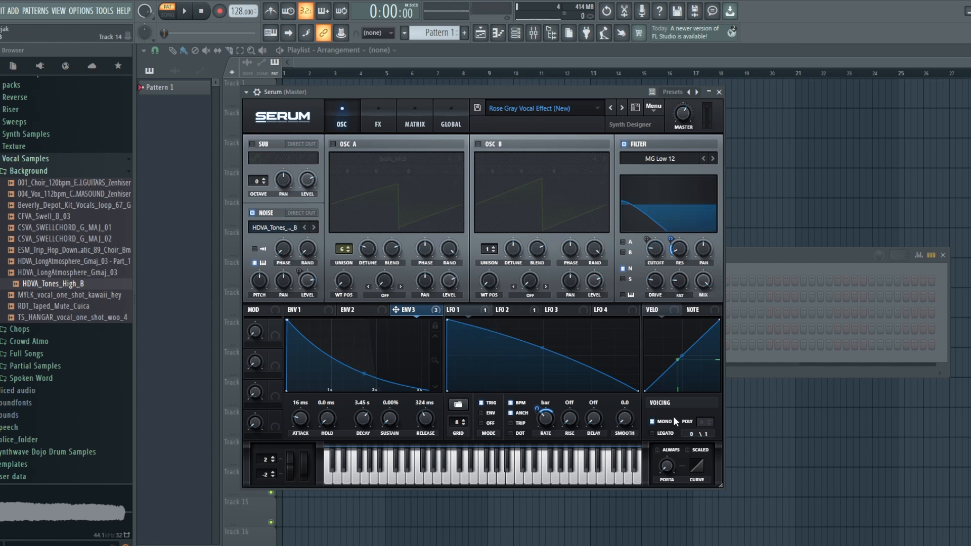
click(510, 413)
mouse_move(537, 408)
click(529, 312)
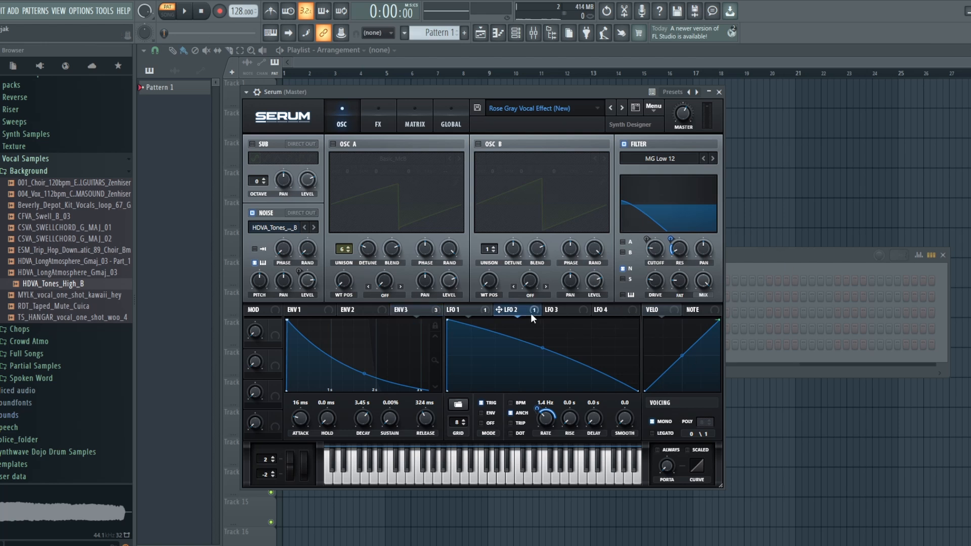
Bypass Env 3's modulation of the LFO1 Rate.
click(413, 310)
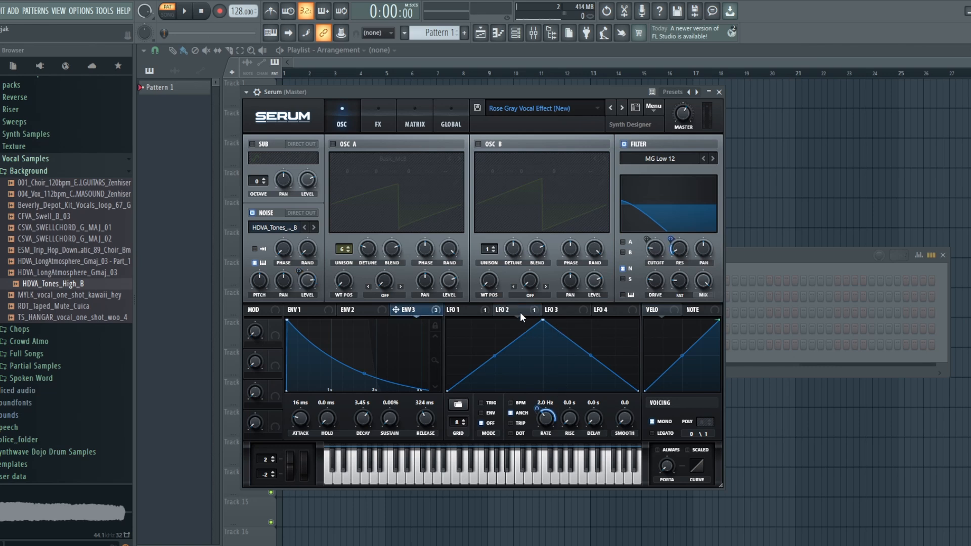
right_click(414, 311)
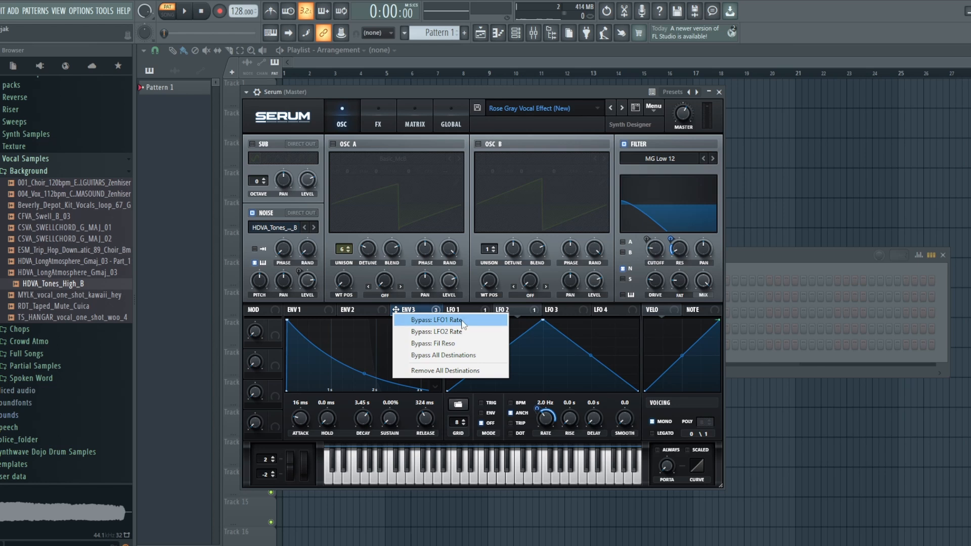
click(437, 320)
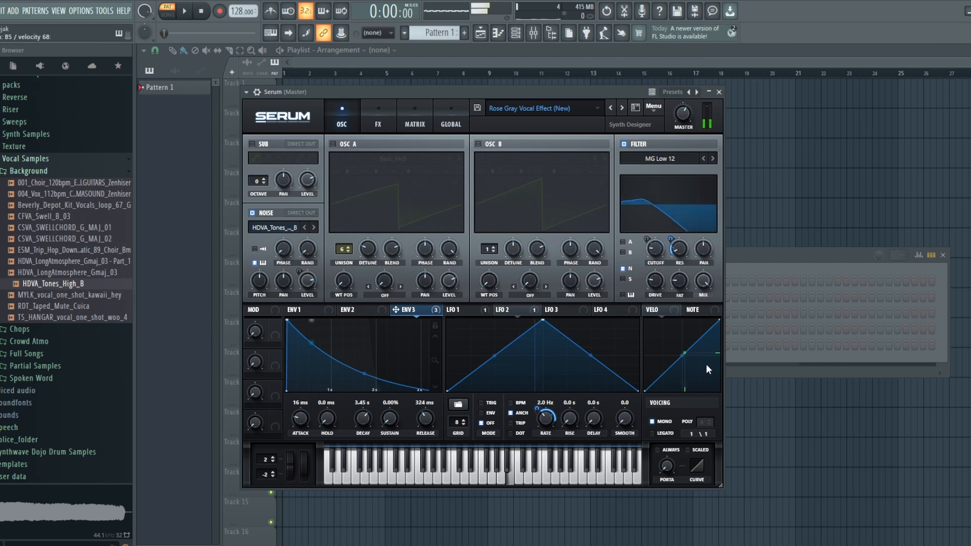
Bypass and reactivate Env 3's modulation of the LFO2 Rate twice to compare the sound with and without it.
right_click(420, 308)
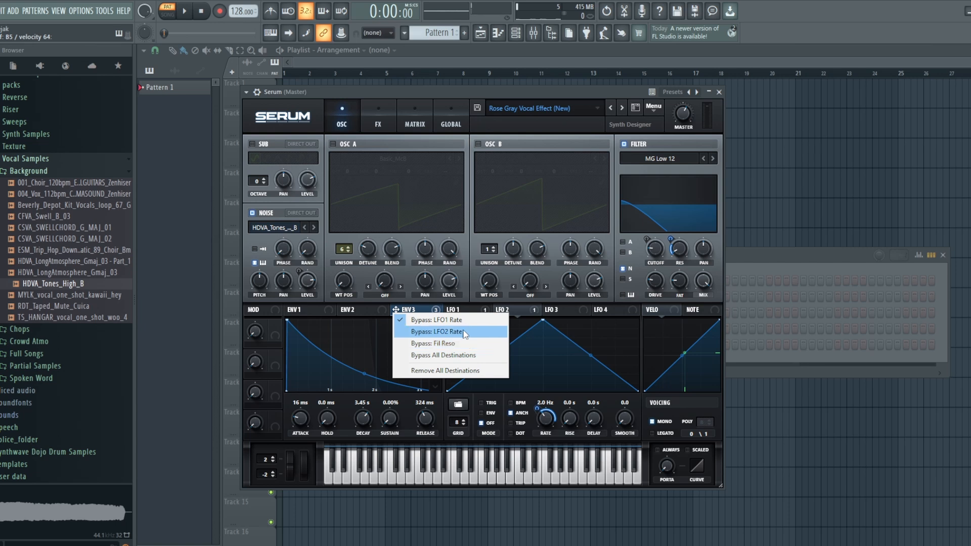
click(436, 331)
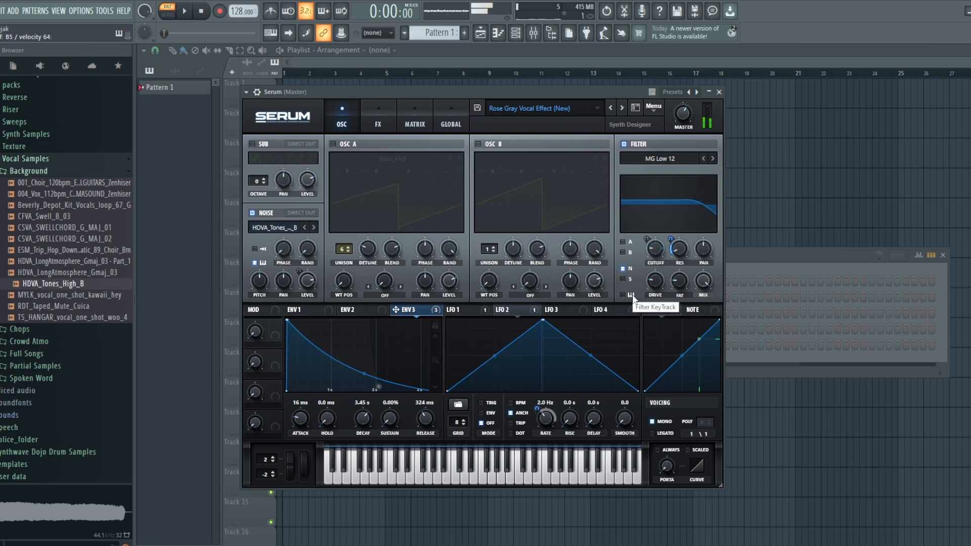
right_click(395, 312)
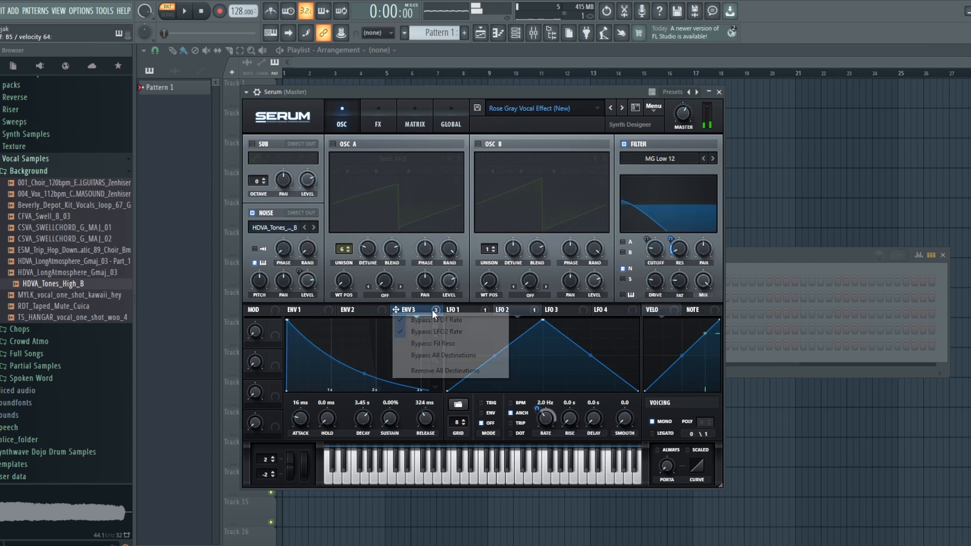
click(456, 331)
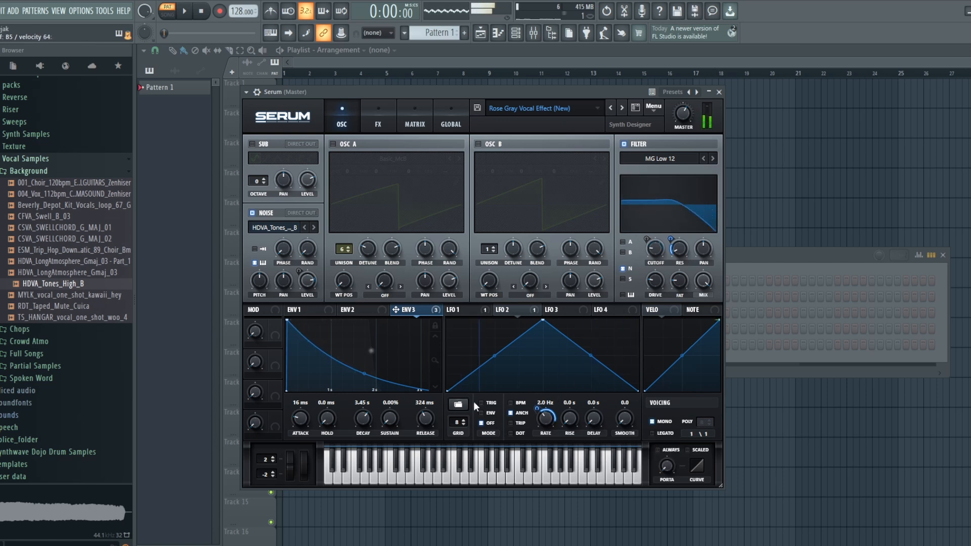
right_click(399, 310)
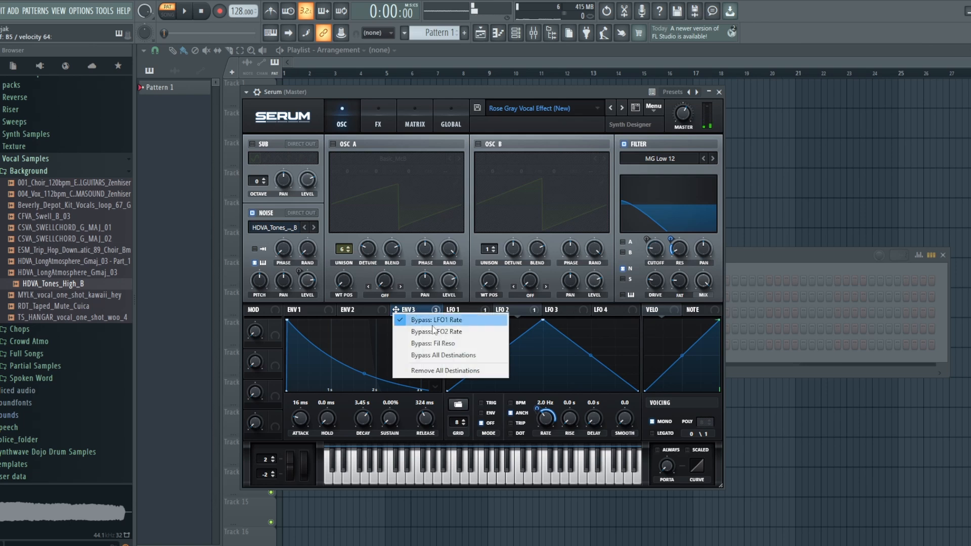
click(466, 330)
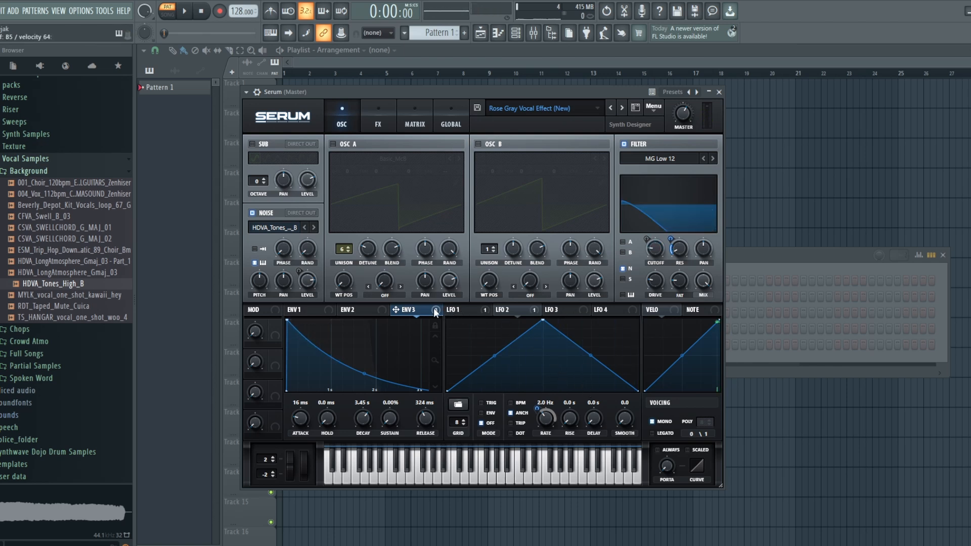
mouse_move(424, 309)
right_click(429, 310)
click(416, 310)
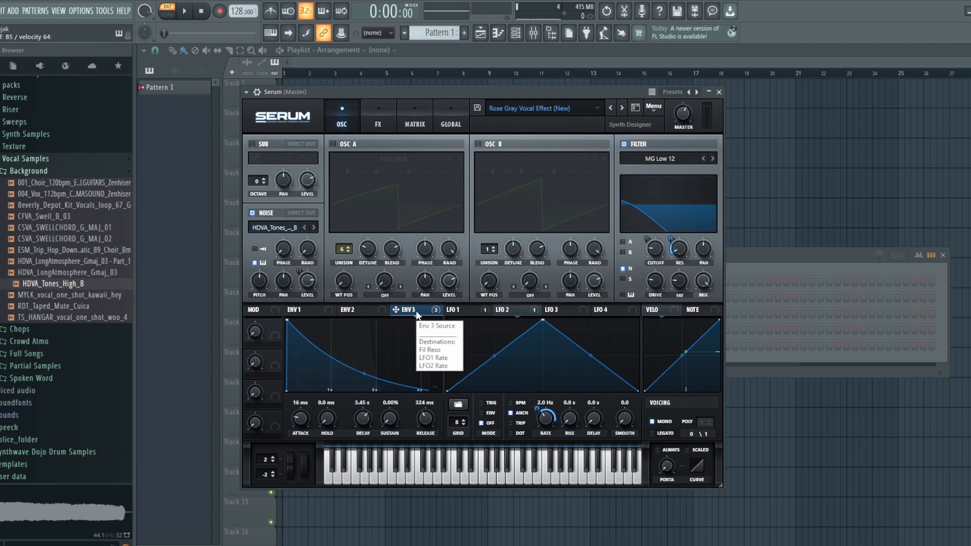
Bypass Env 3's modulation of the filter resonance, audition the difference, and reactivate it.
right_click(416, 310)
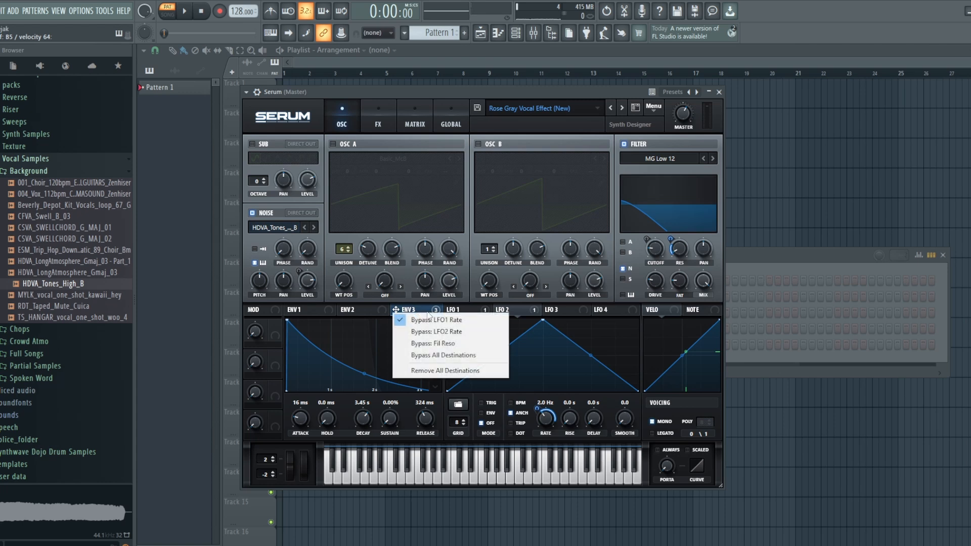
click(464, 346)
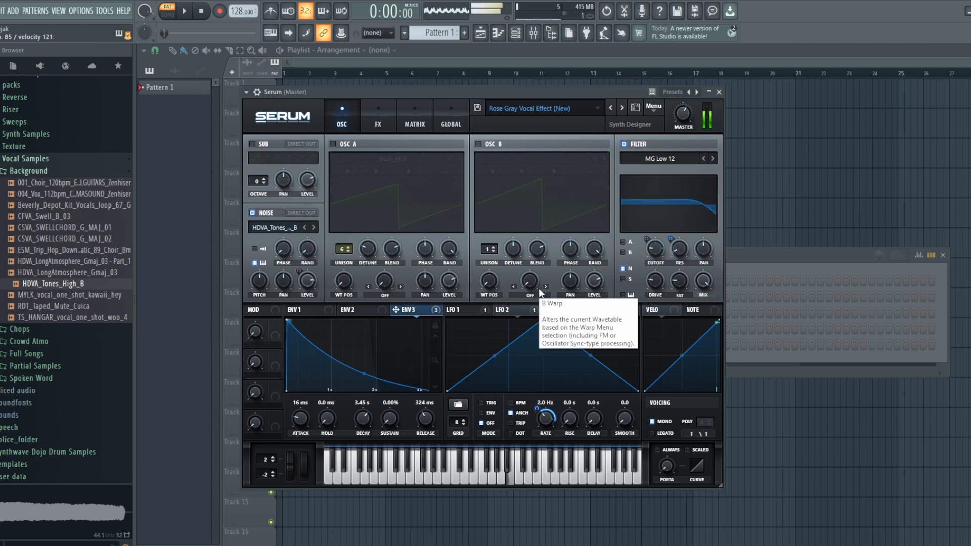
right_click(435, 311)
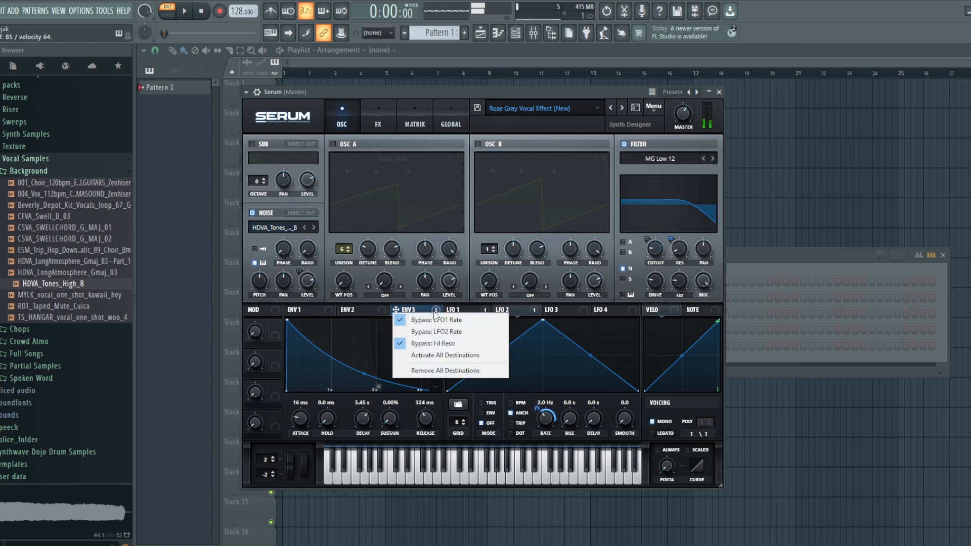
click(443, 345)
mouse_move(431, 313)
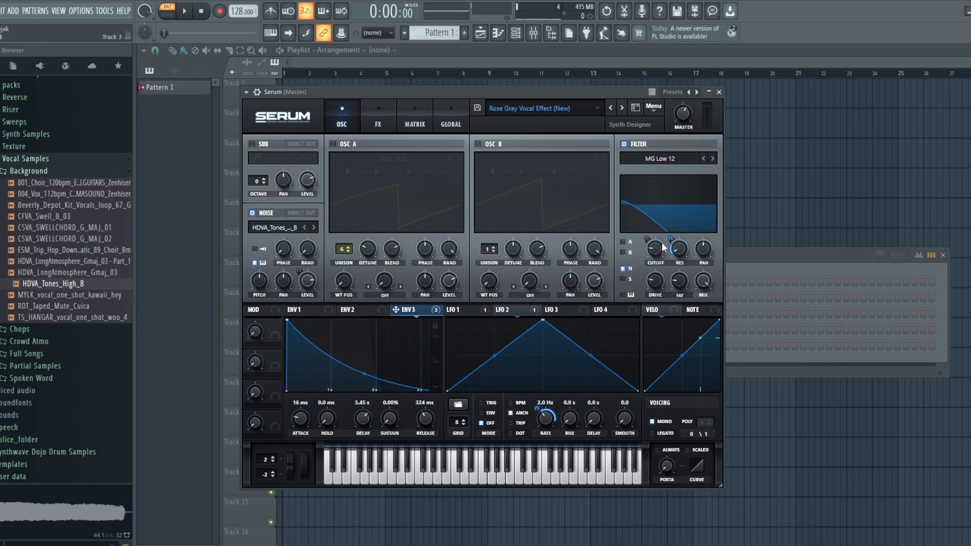
right_click(424, 312)
click(539, 298)
In the effects rack, turn Hyper/Dimension off and back on twice to compare the sound.
click(388, 115)
drag(717, 202, 717, 154)
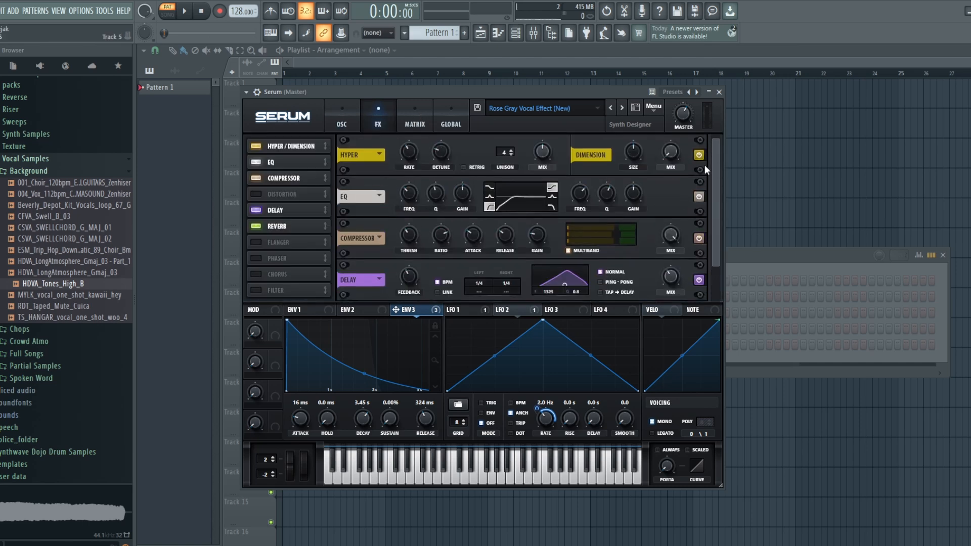
click(256, 147)
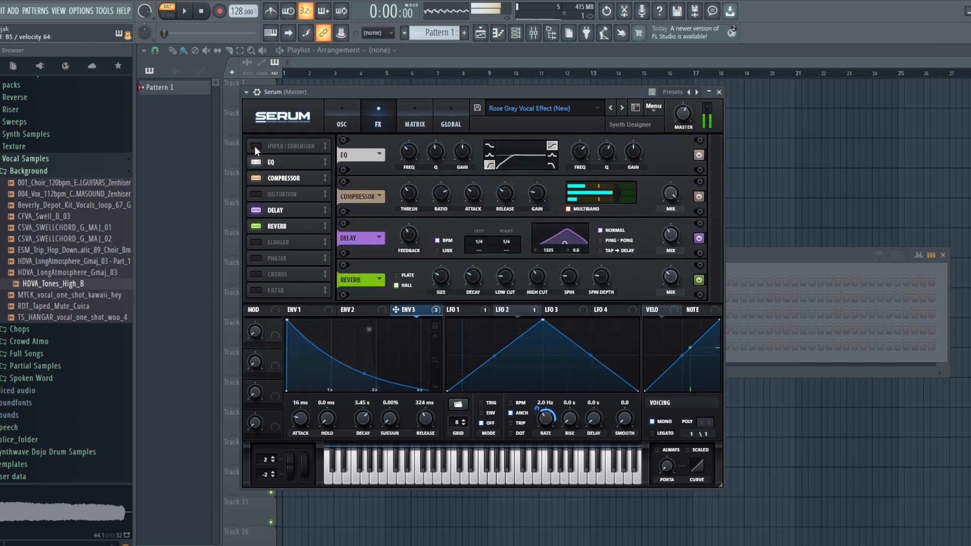
click(256, 147)
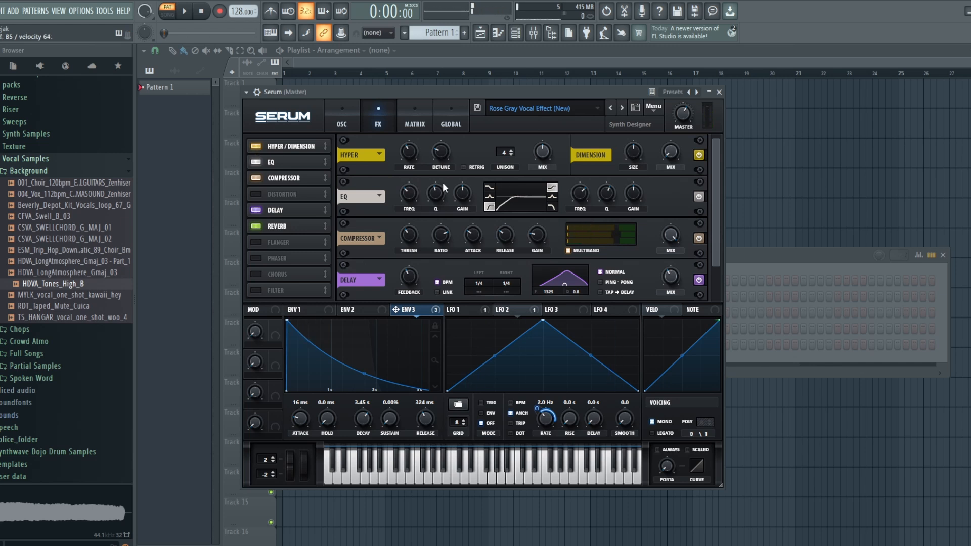
click(256, 146)
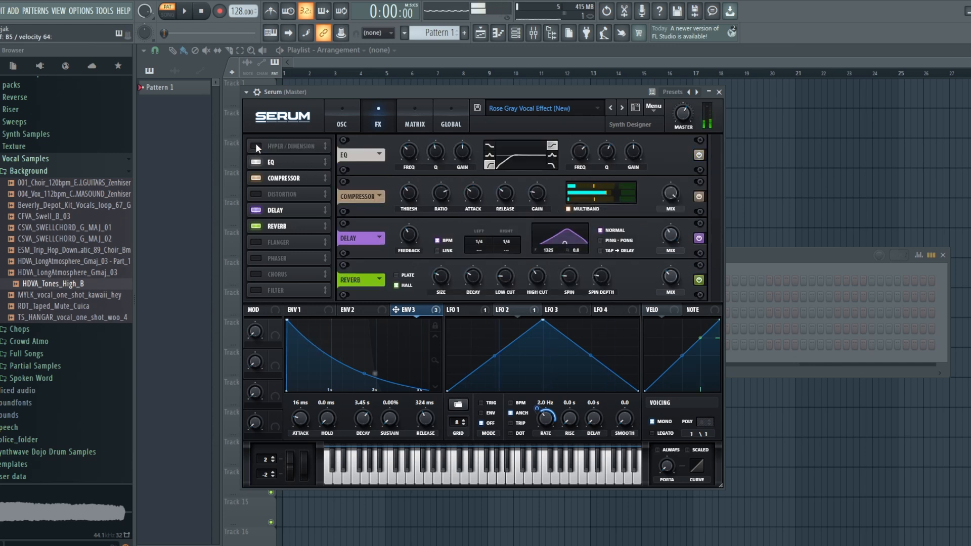
click(256, 145)
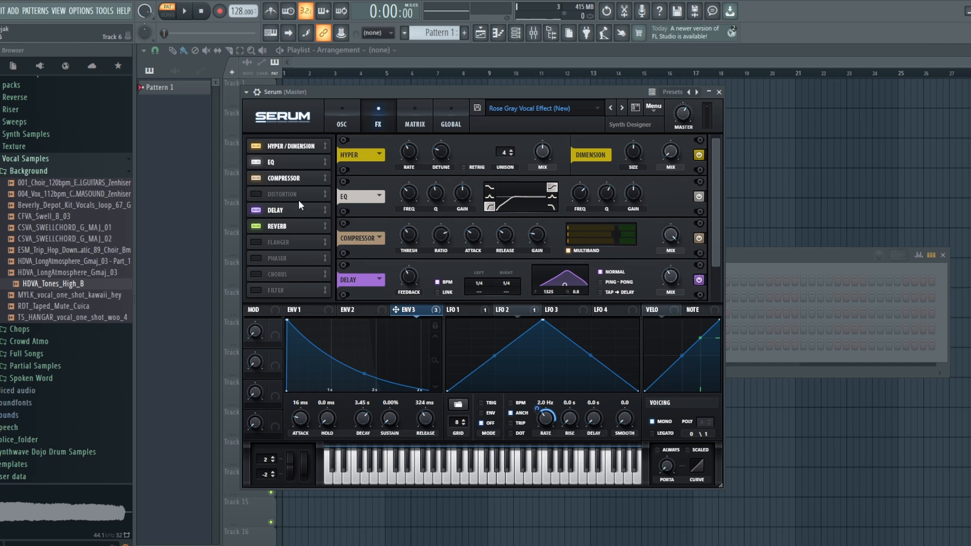
right_click(288, 183)
click(347, 93)
Turn the Delay effect off and back on to hear its contribution.
drag(715, 217, 714, 238)
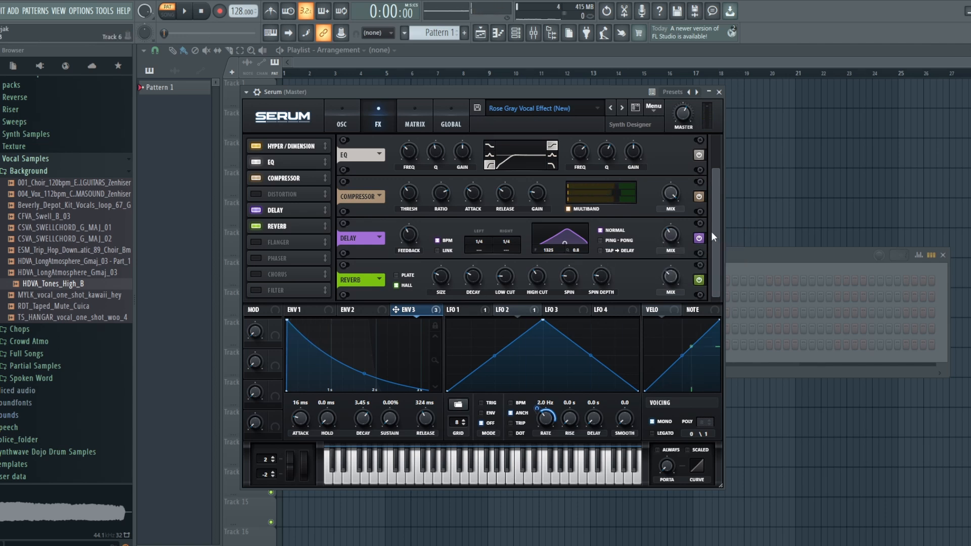
click(698, 238)
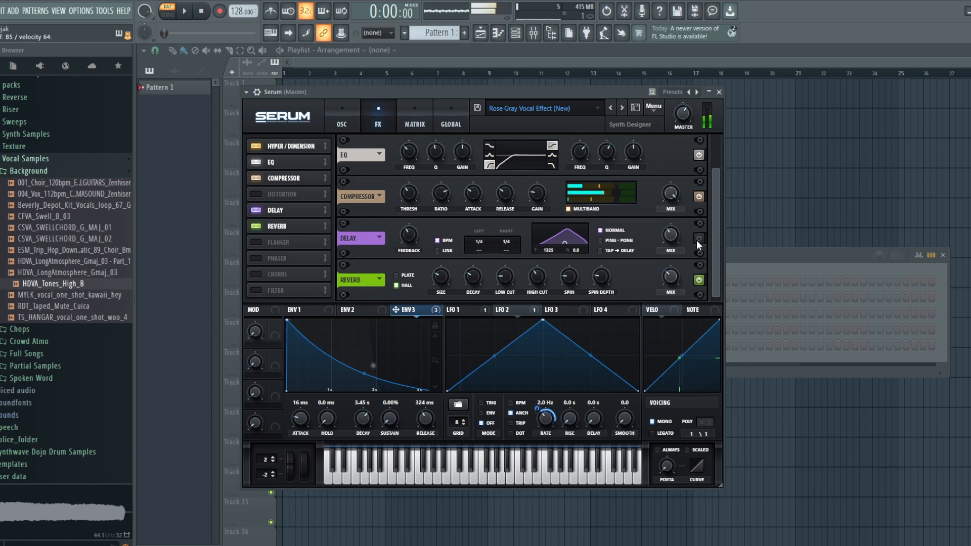
click(699, 239)
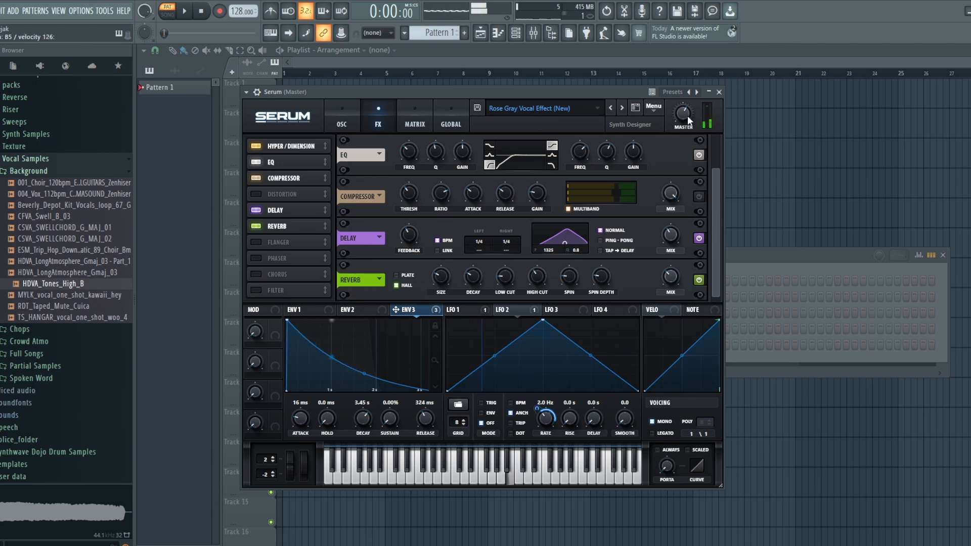
Lower the master volume to 57% and turn the Compressor back on.
mouse_move(688, 115)
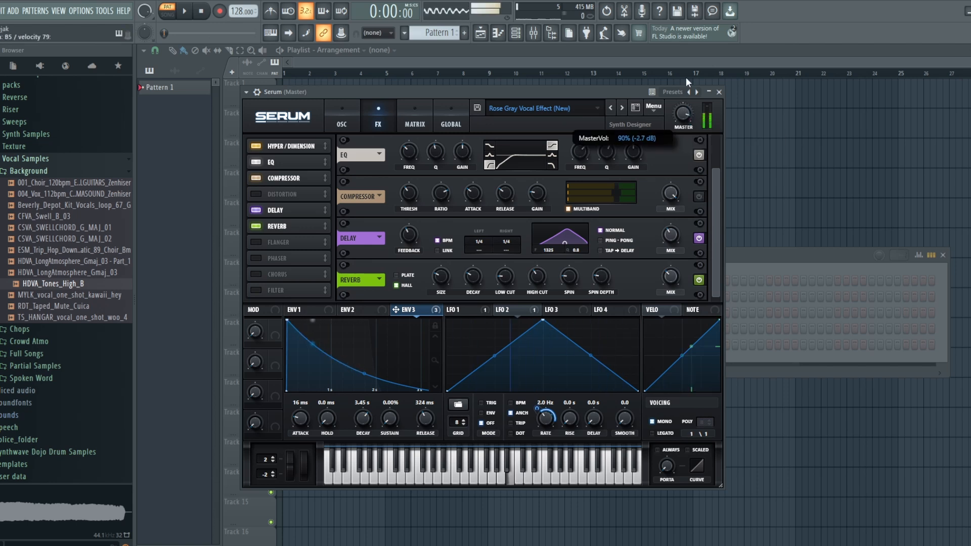
drag(687, 82, 687, 115)
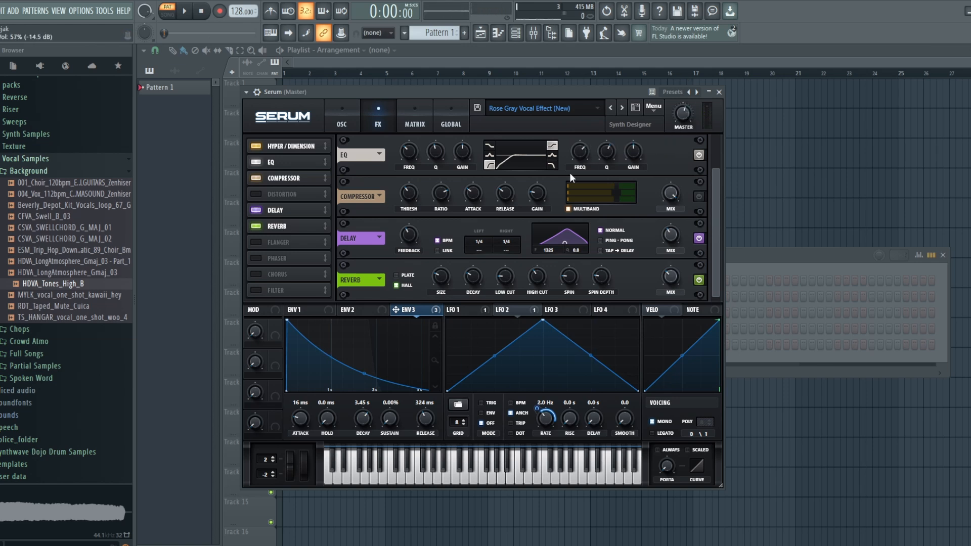
click(700, 196)
Switch the Compressor's Multiband mode off and back on to compare the sound.
click(569, 209)
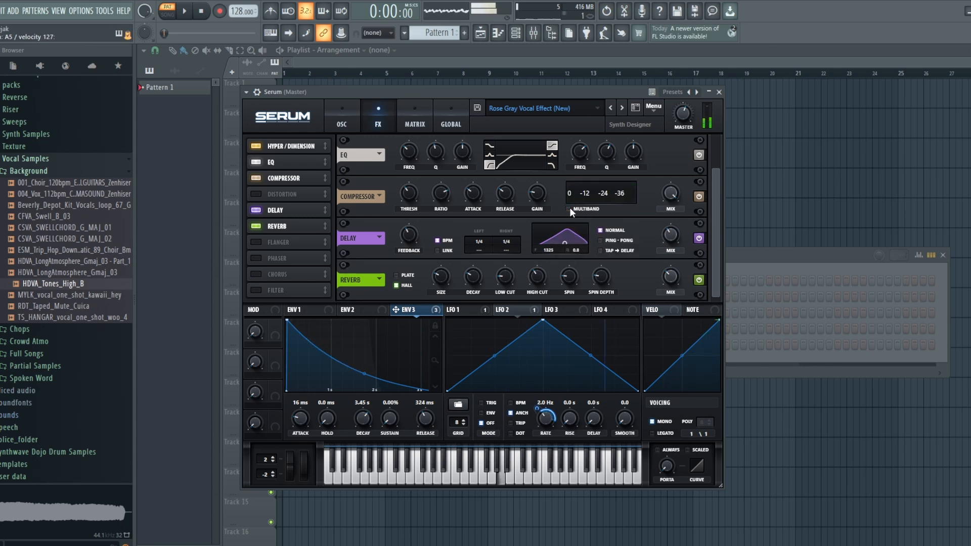
click(569, 208)
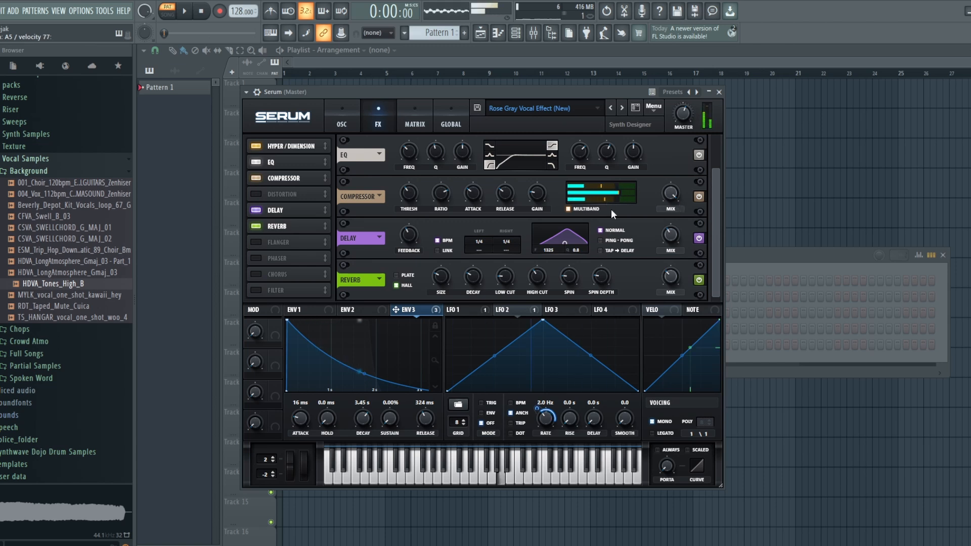
Examine the LFO 1 and LFO 2 shapes alongside the oscillator and filter settings and their routings in the modulation matrix.
click(345, 117)
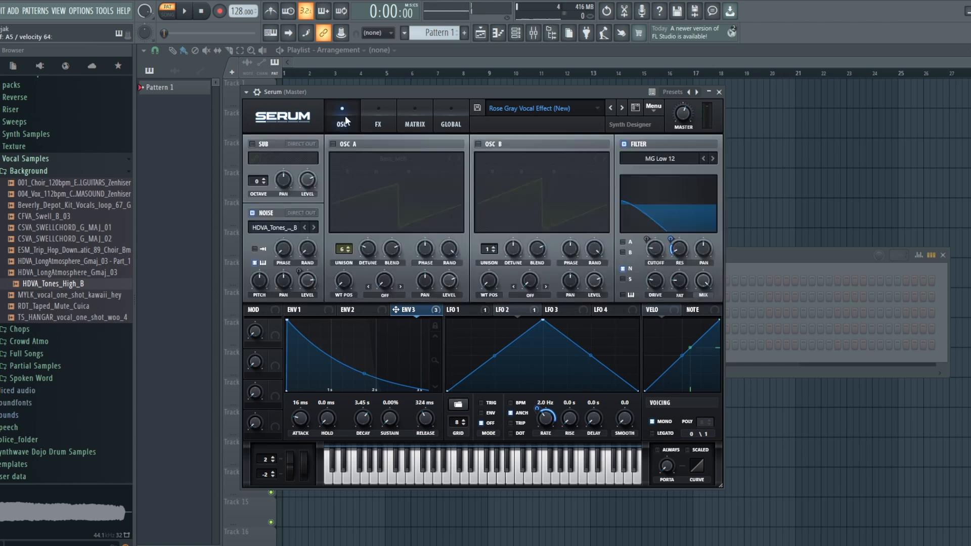
click(515, 310)
click(482, 309)
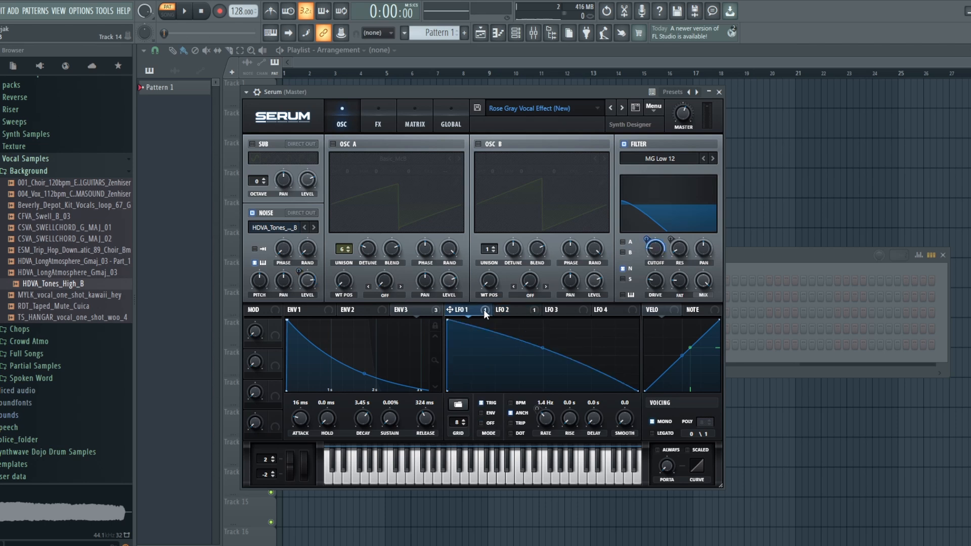
click(524, 310)
click(461, 311)
click(408, 124)
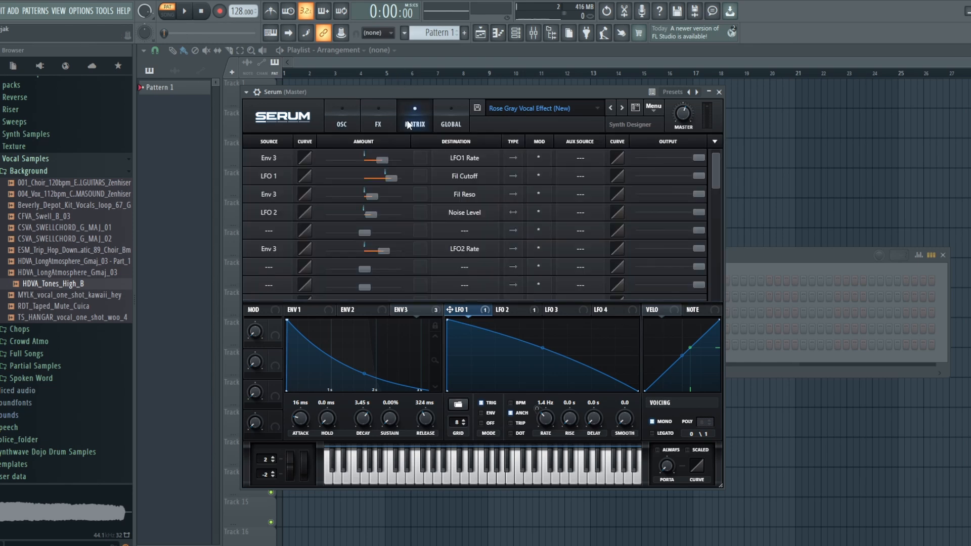
click(336, 115)
click(526, 311)
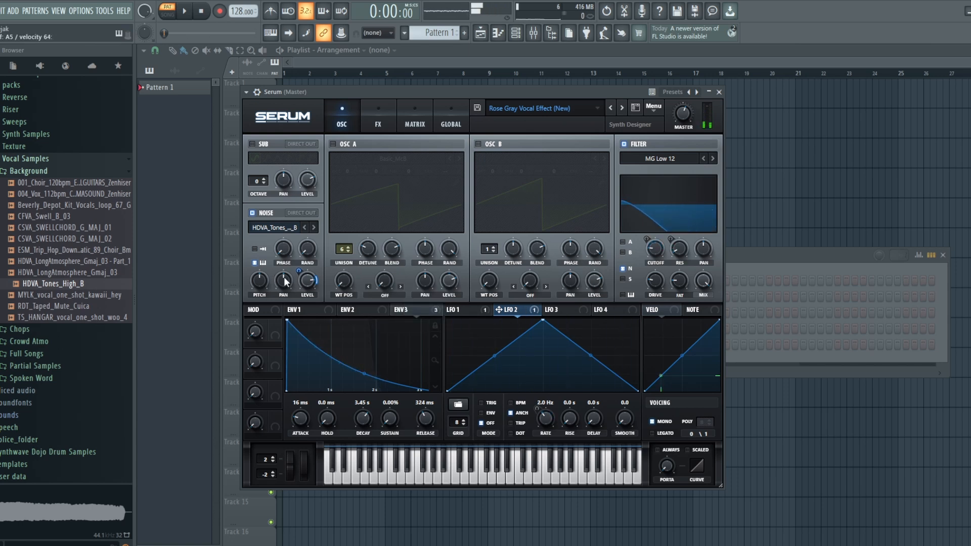
Bypass LFO 1's modulation of the filter cutoff, sweep the cutoff manually up and back to 78 Hz, and reactivate the modulation.
click(464, 311)
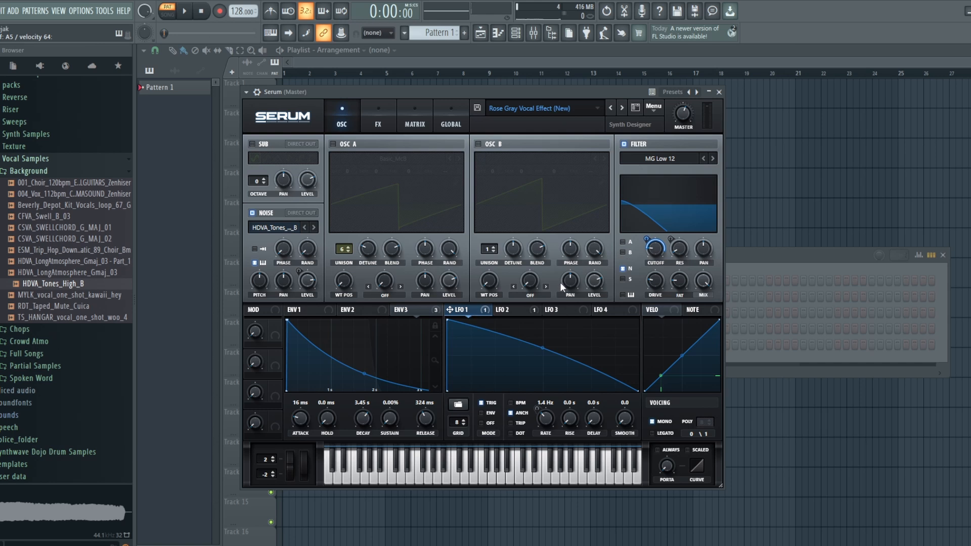
right_click(463, 313)
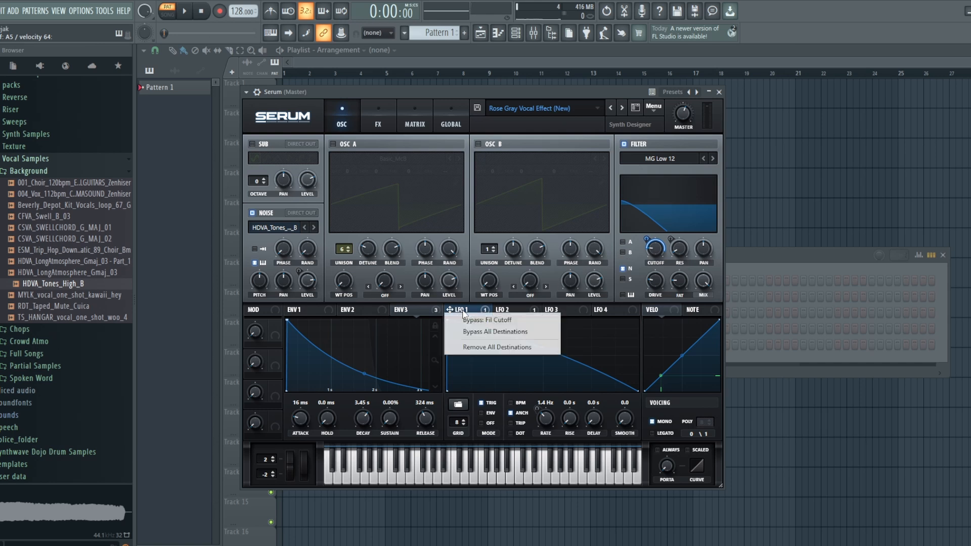
click(493, 322)
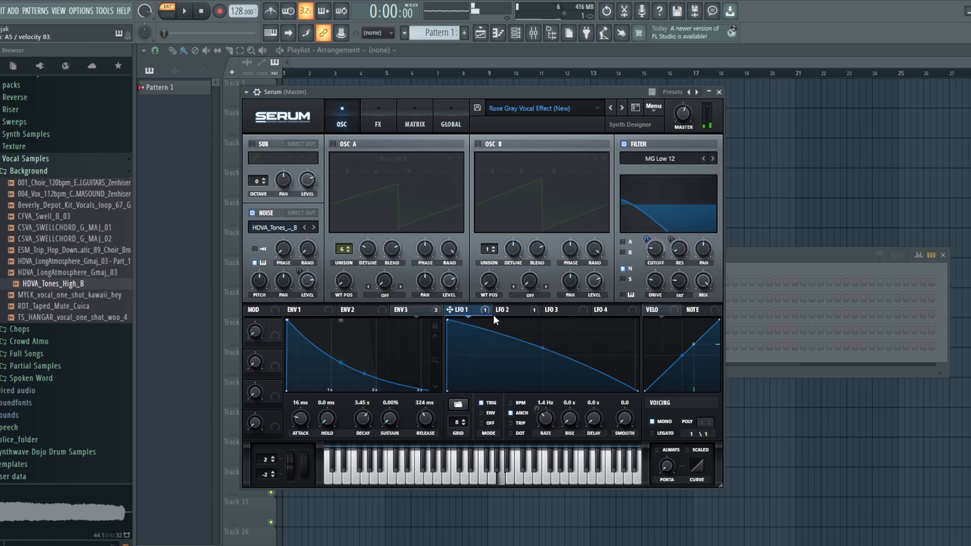
drag(657, 248, 666, 189)
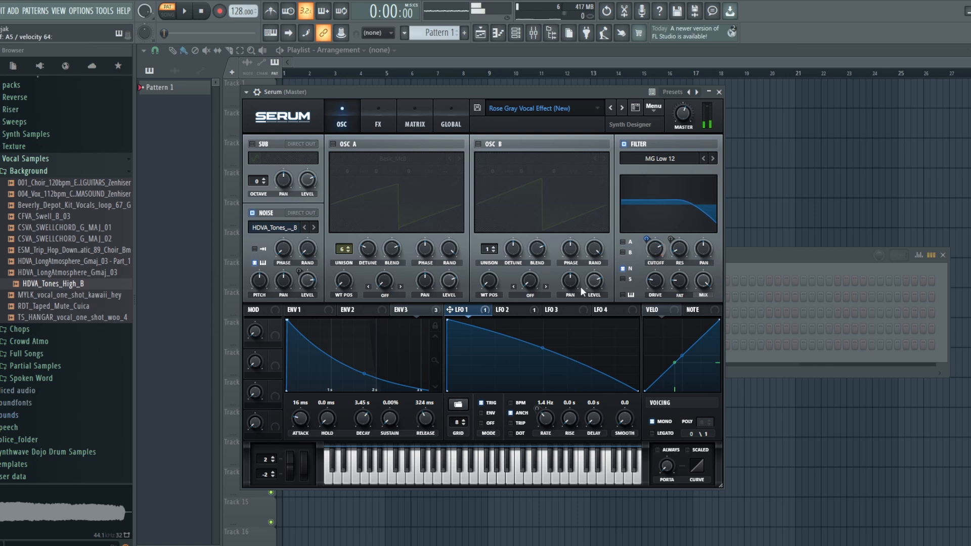
drag(653, 253, 652, 294)
right_click(475, 310)
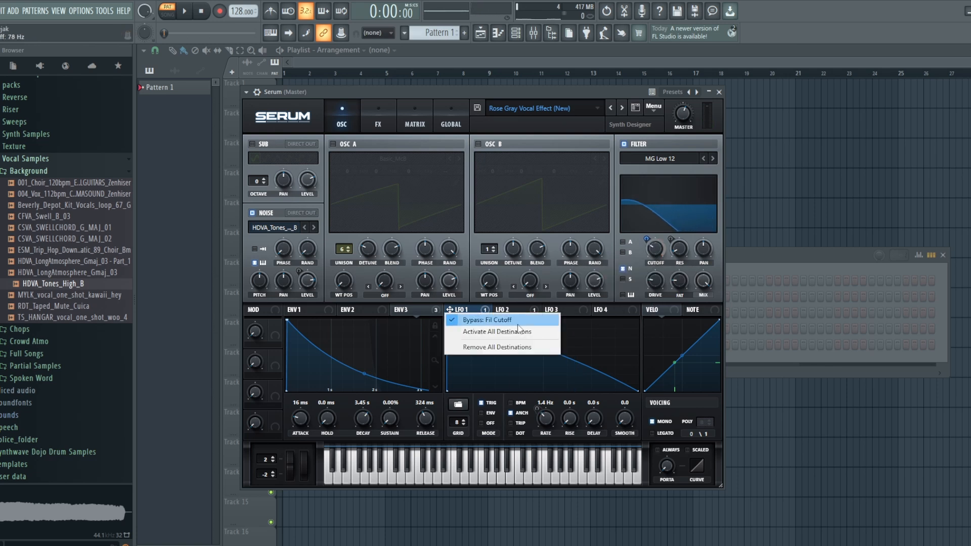
click(570, 308)
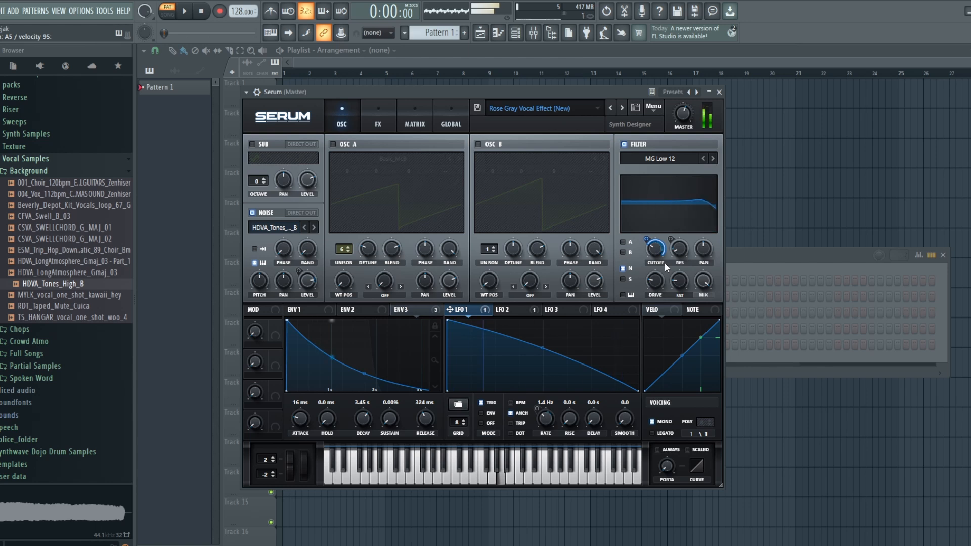